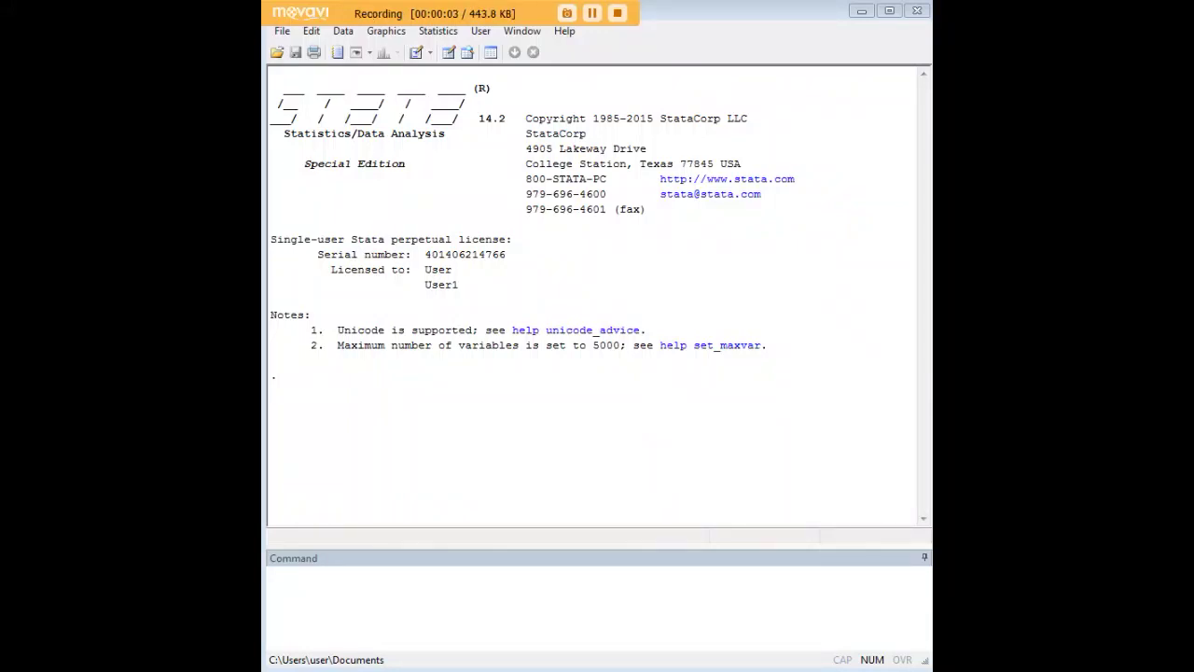
Run webuse census13 to load the 1980 Census data by state
left_click(713, 574)
type("webuse census13")
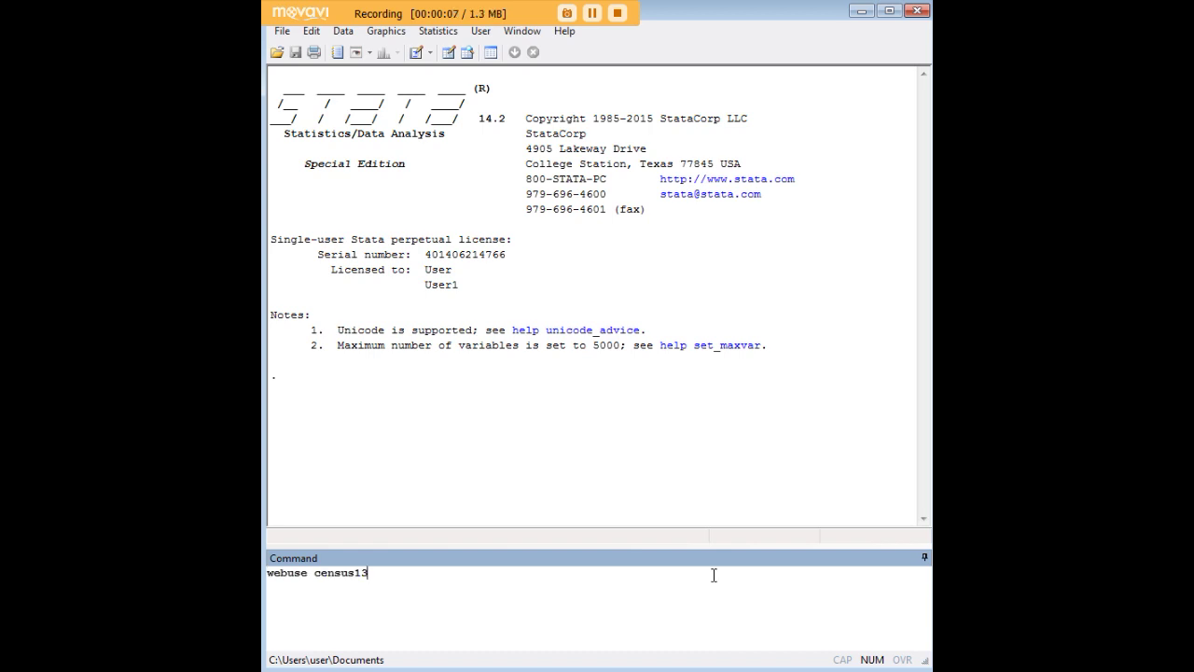
key("Return")
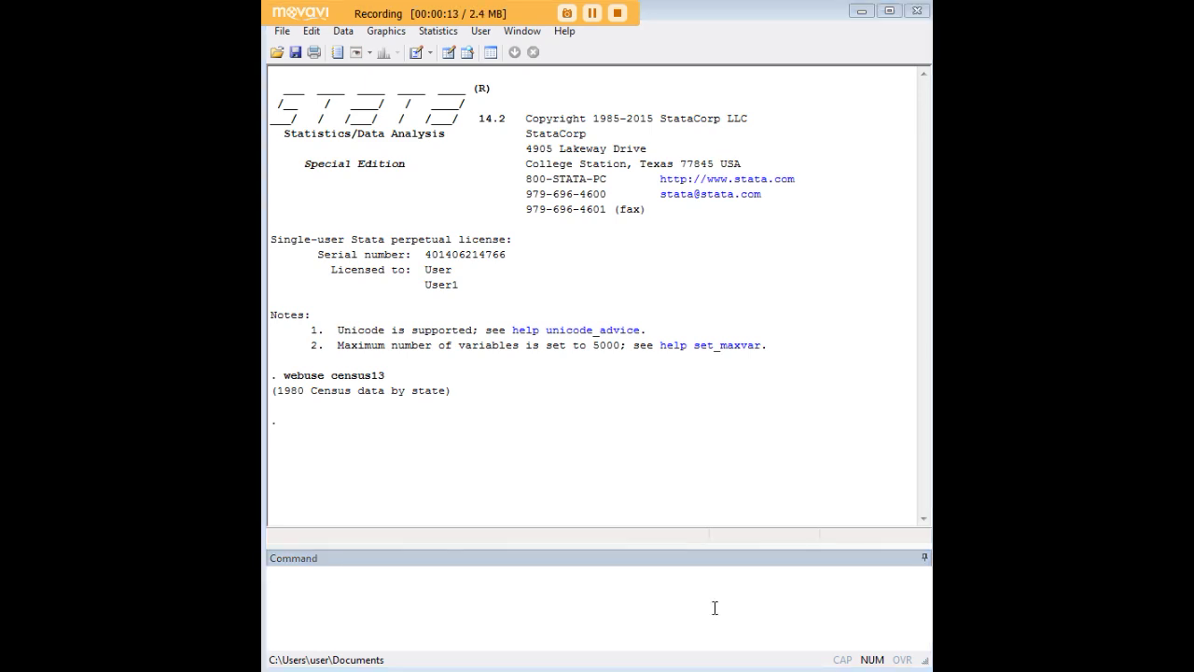
left_click(659, 605)
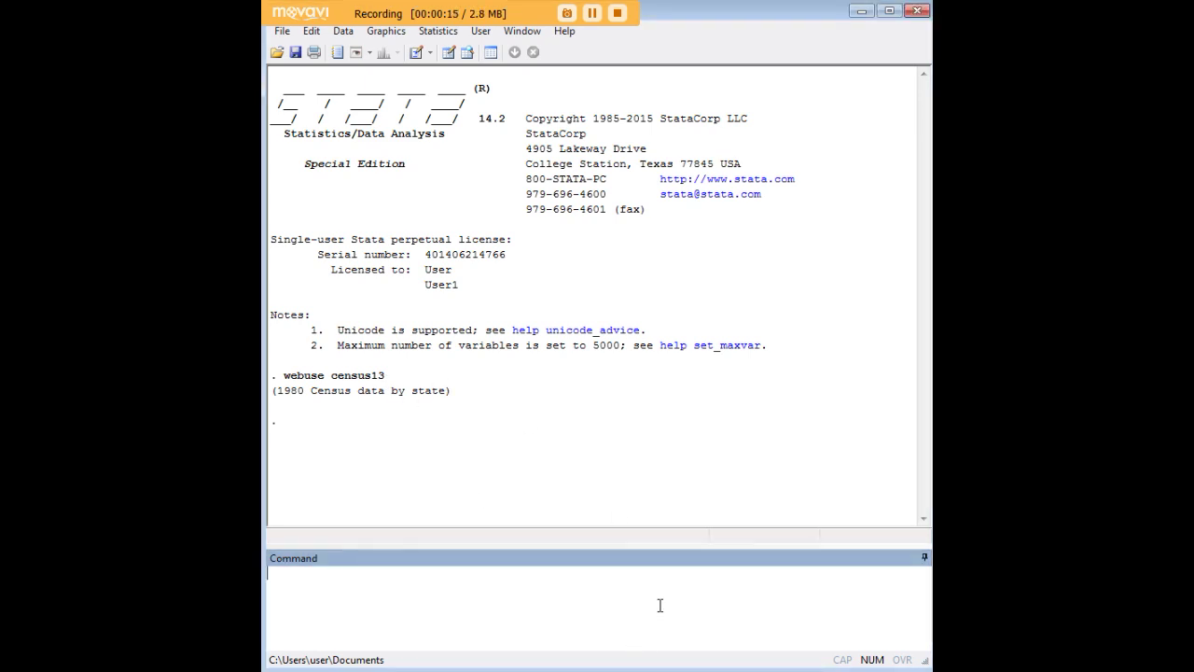
Open census13 in the Data Editor with edit and browse the state rows
type("edit")
key("Return")
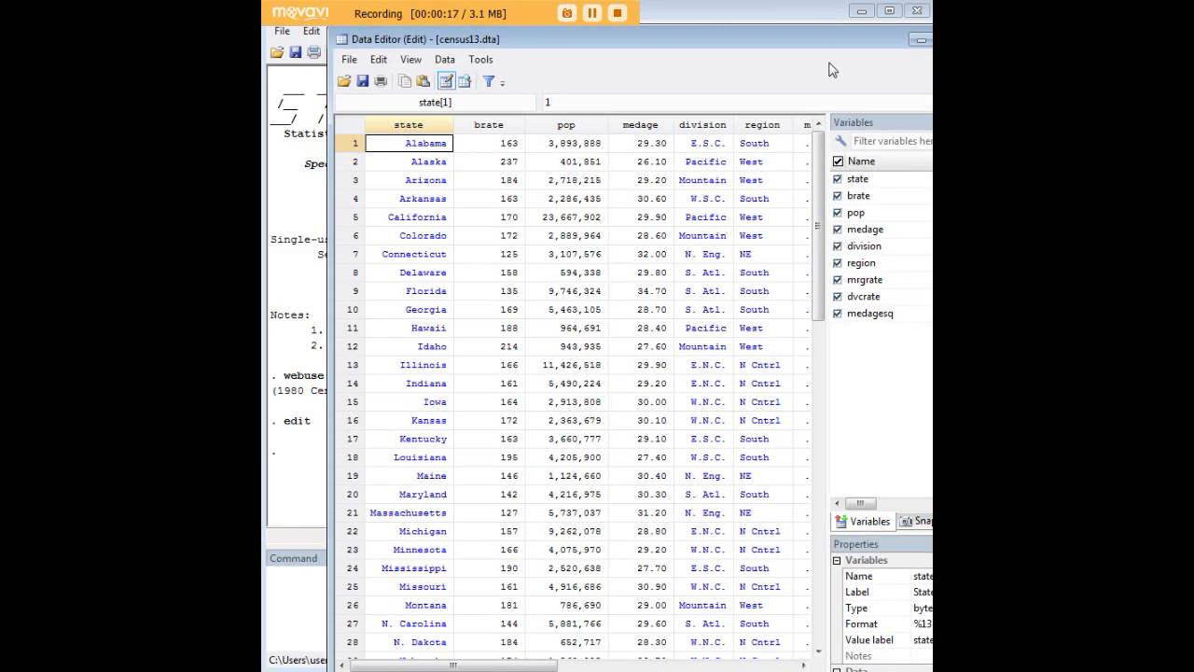
left_click_drag(829, 43, 773, 30)
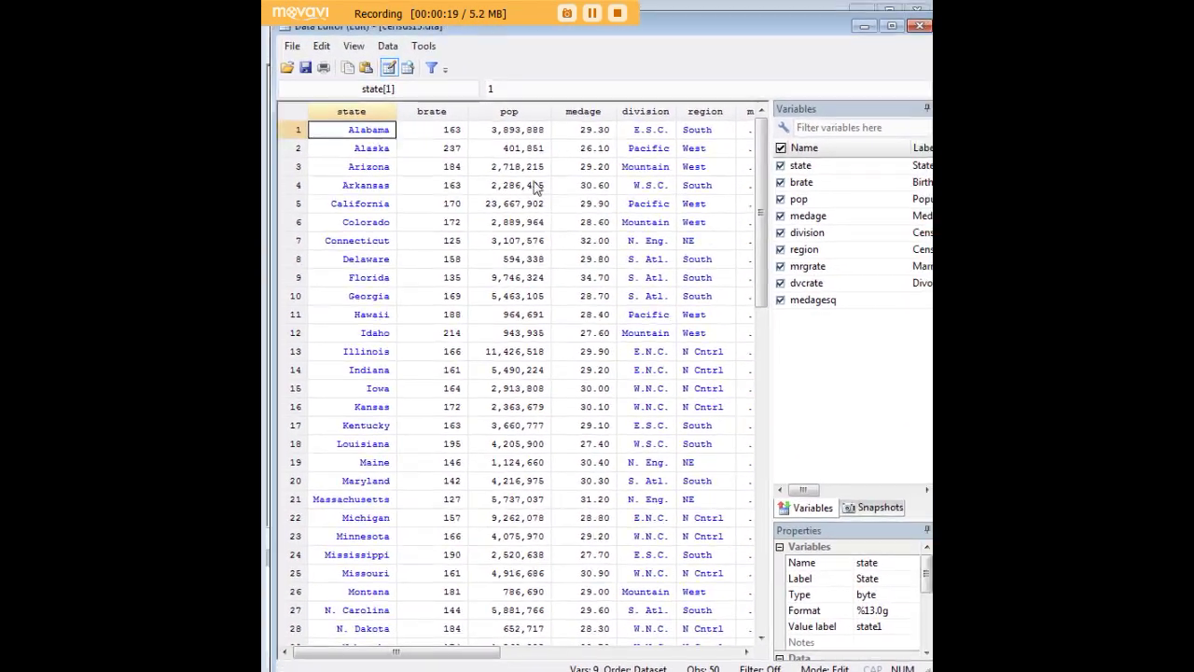
left_click(370, 152)
scroll(404, 318, "down", 6)
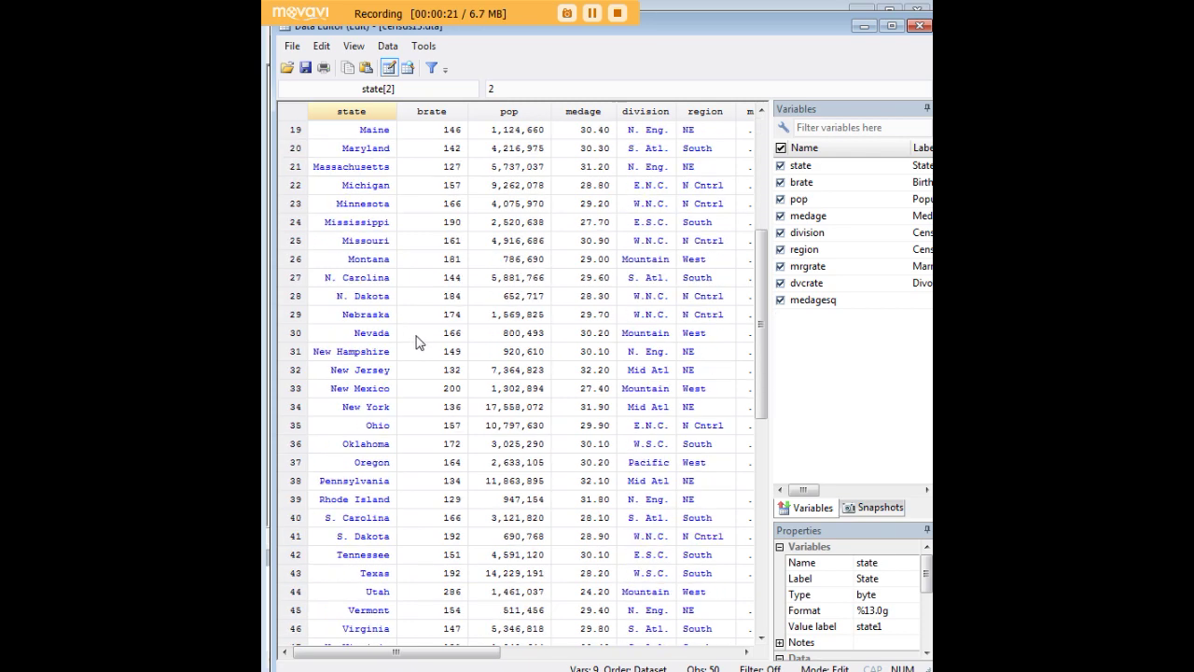
scroll(432, 340, "up", 6)
Select observations 5–10 (California through Georgia) and stage the command drop in 5/10
left_click(444, 132)
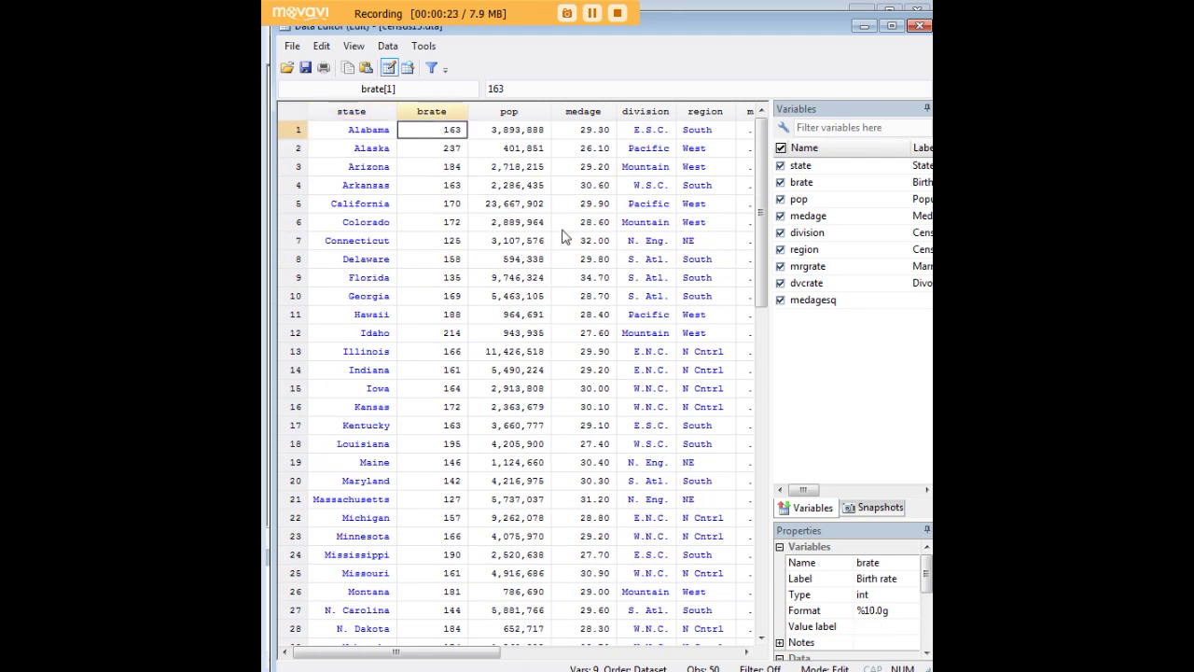
left_click(520, 206)
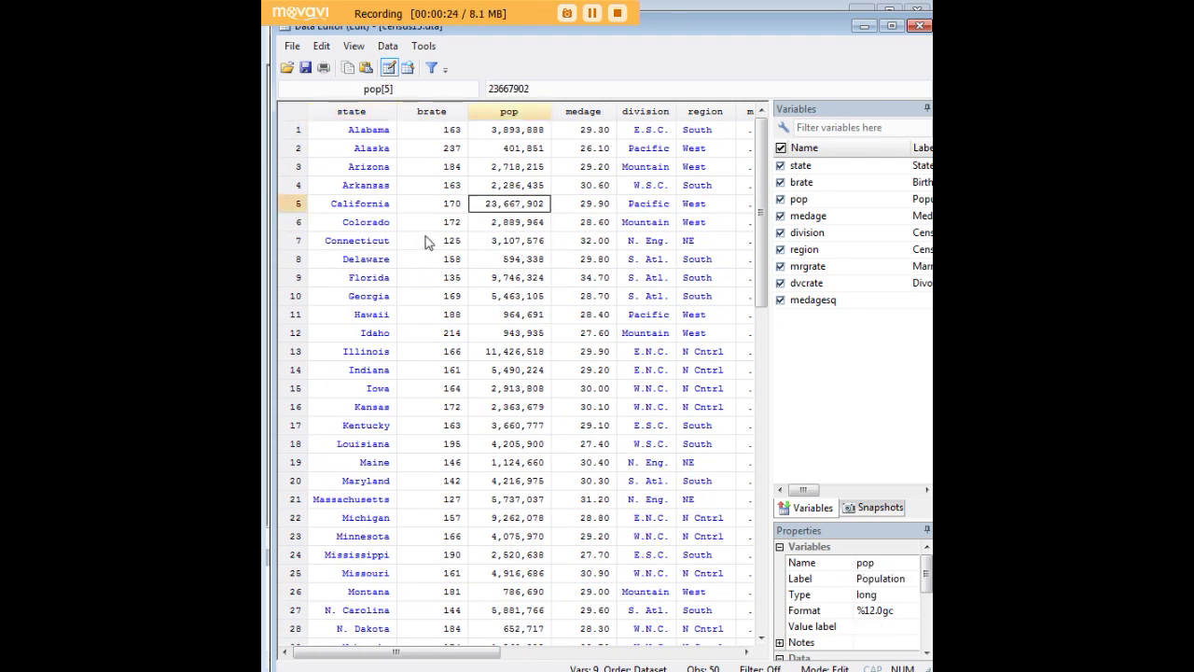
left_click(301, 205)
left_click(298, 296, "shift")
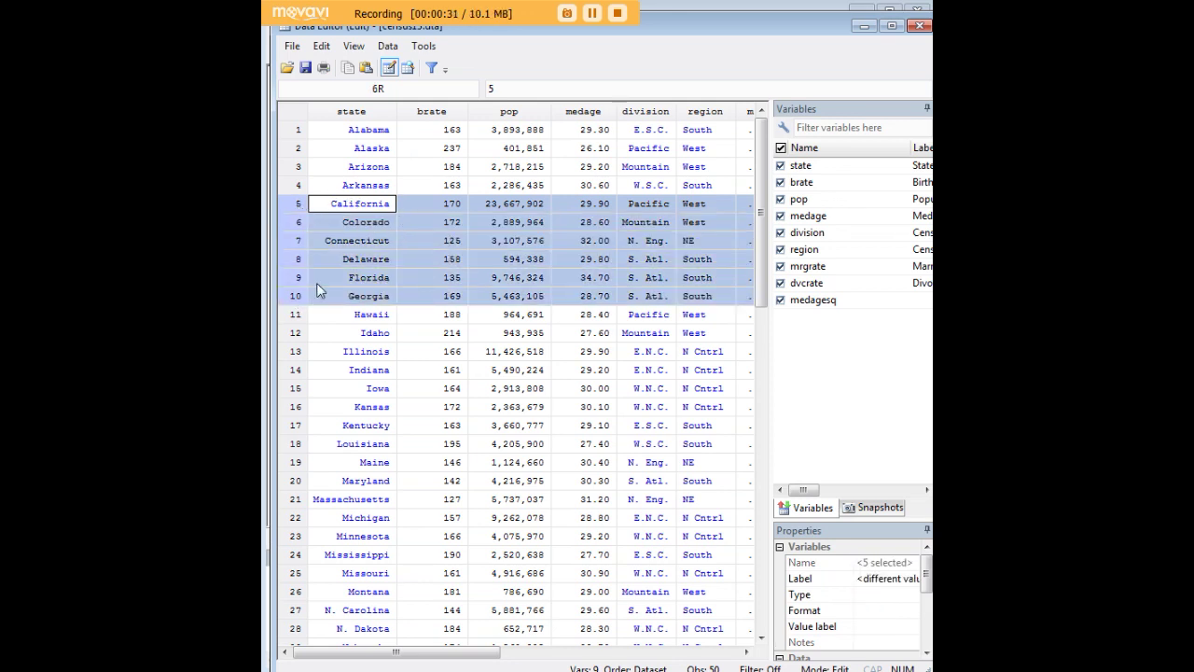
left_click(864, 26)
type("drop in 5/10")
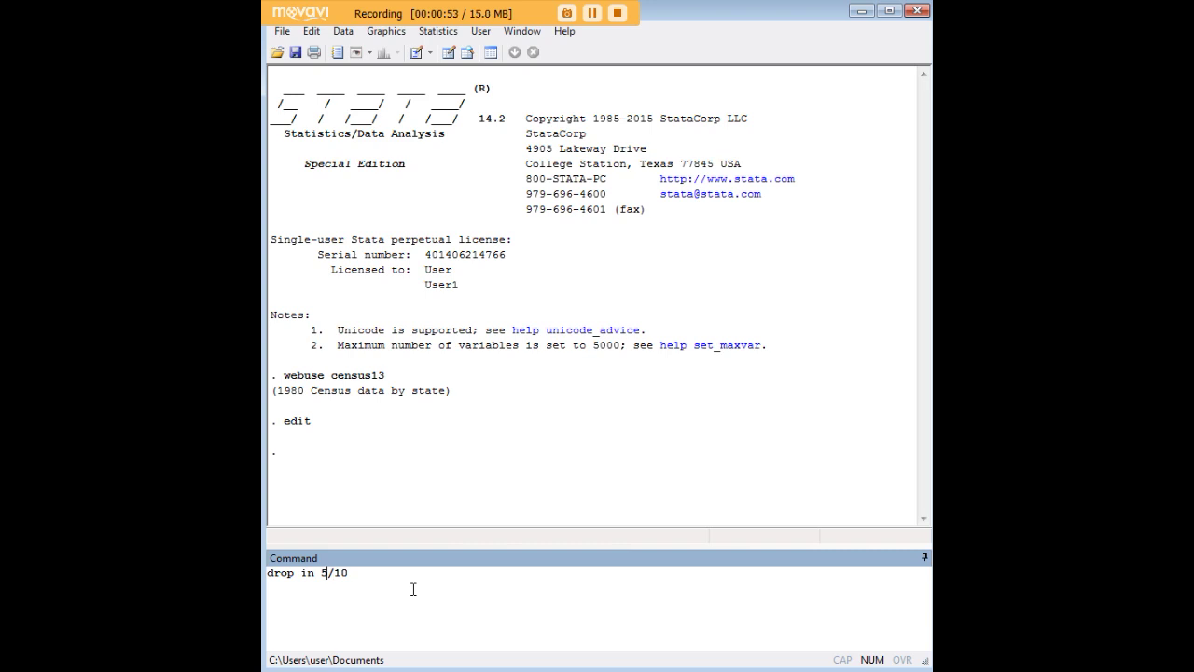
Run drop in 5/10, deleting observations 5 through 10
key("Left")
key("Left")
key("Left")
key("BackSpace")
type("6")
key("Return")
Check the trimmed 44-state data in the Data Editor and stage webuse census13, clear
type("edit")
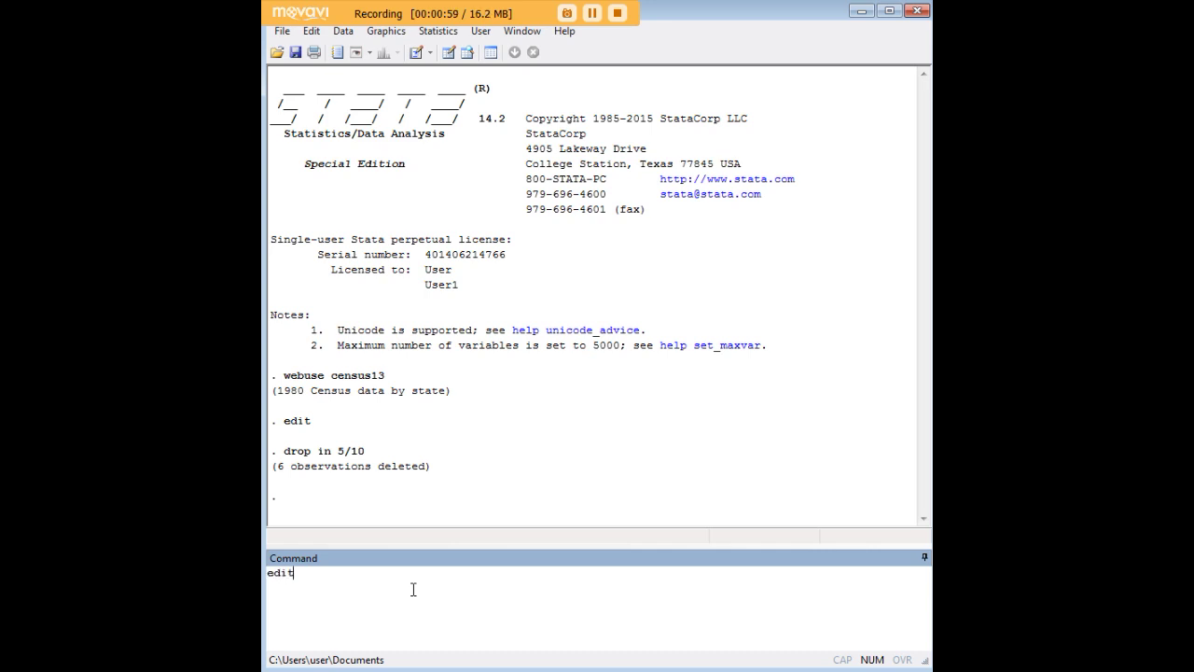
key("Return")
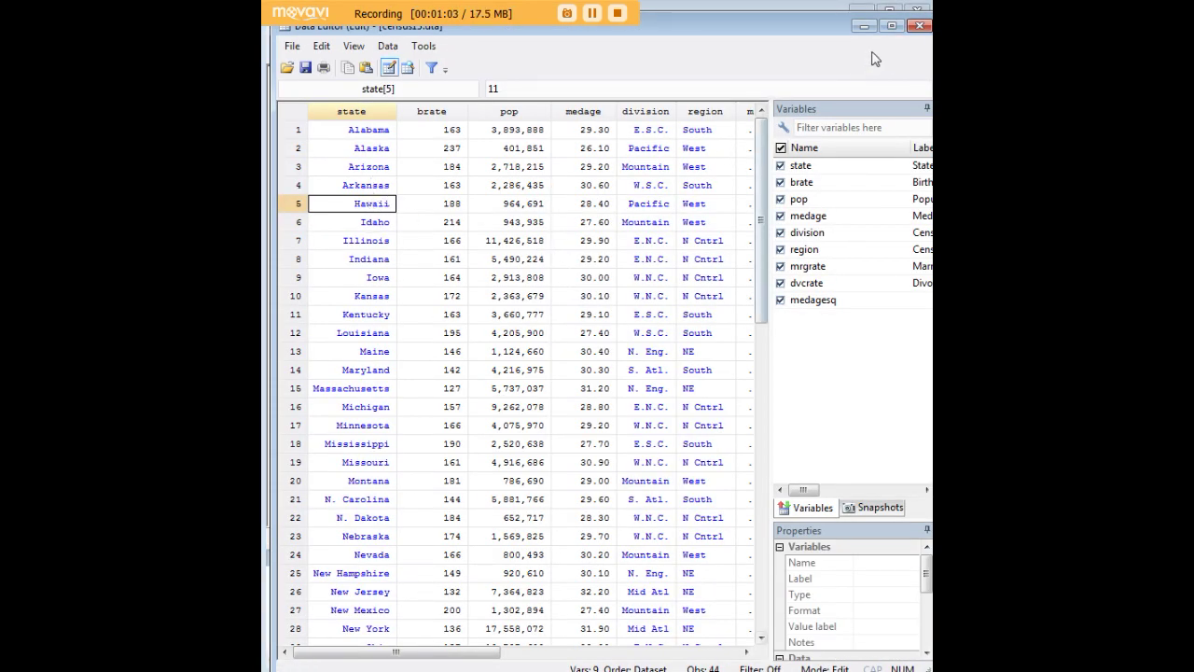
left_click(864, 25)
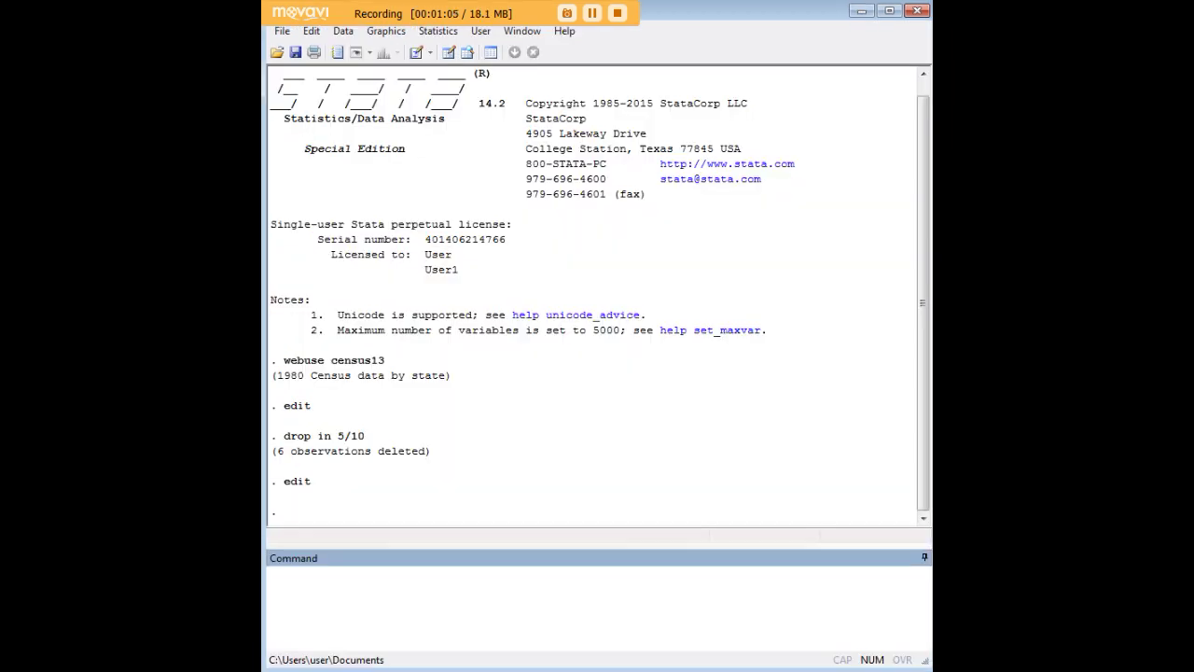
left_click(714, 575)
type("webuse census13, clear")
Reload census13 with webuse census13, clear and view it in the Data Editor
key("Return")
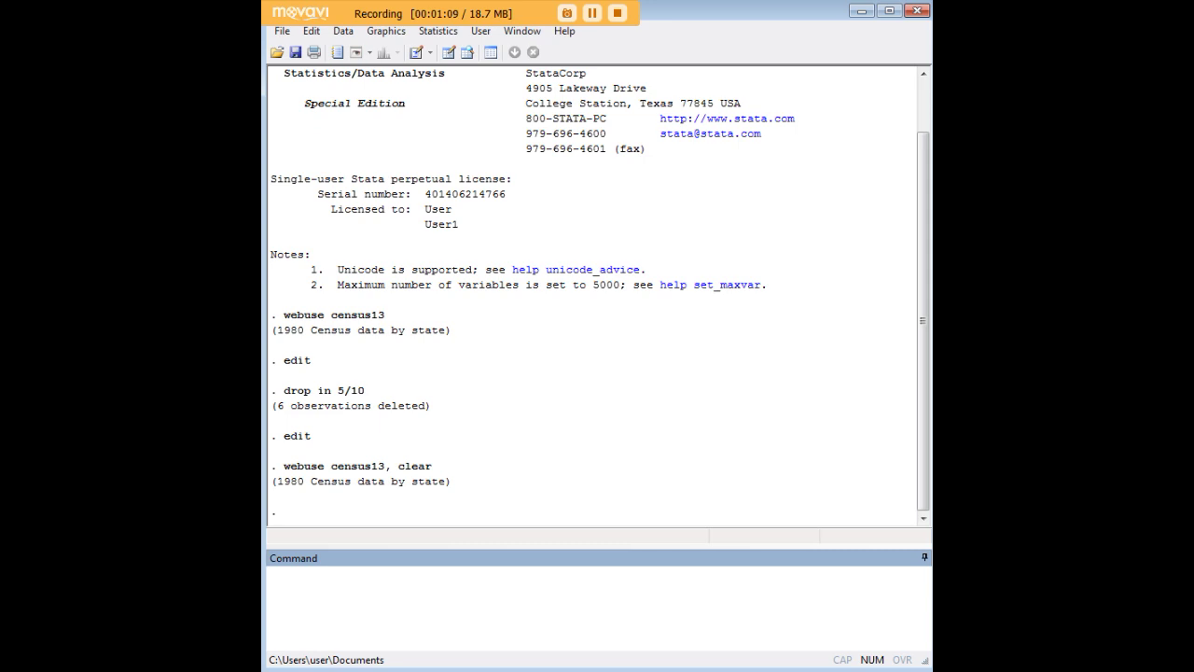
left_click(749, 607)
type("edit")
key("Return")
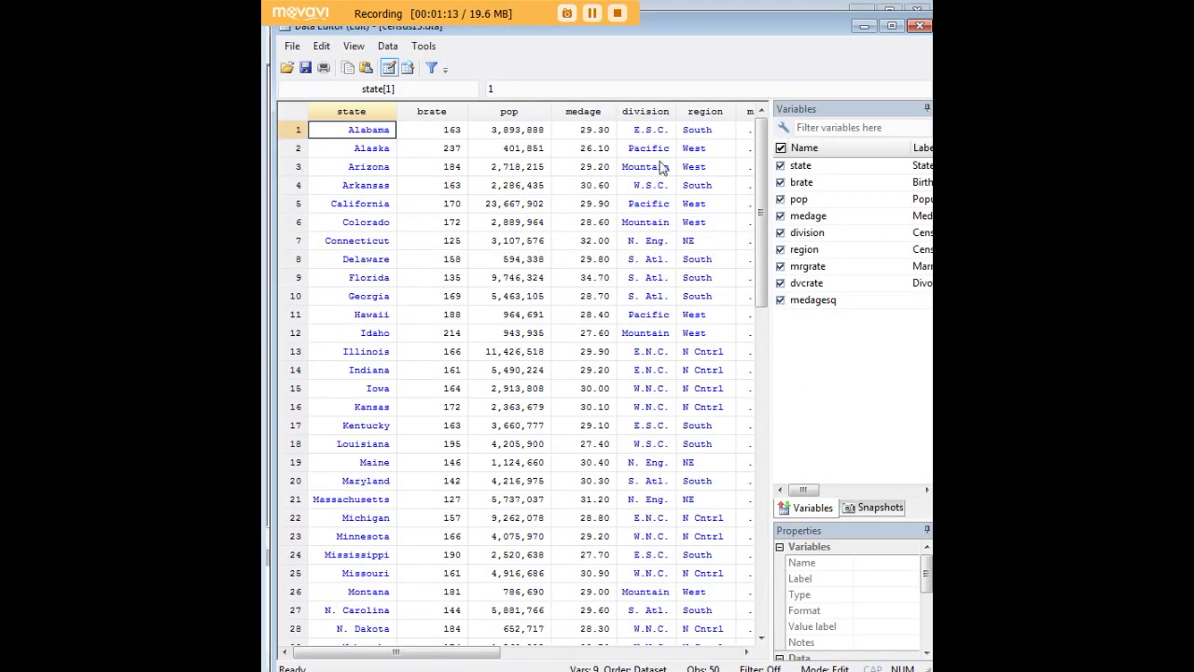
Drop the medage variable, confirm it is gone, then reload census13 again
left_click(605, 112)
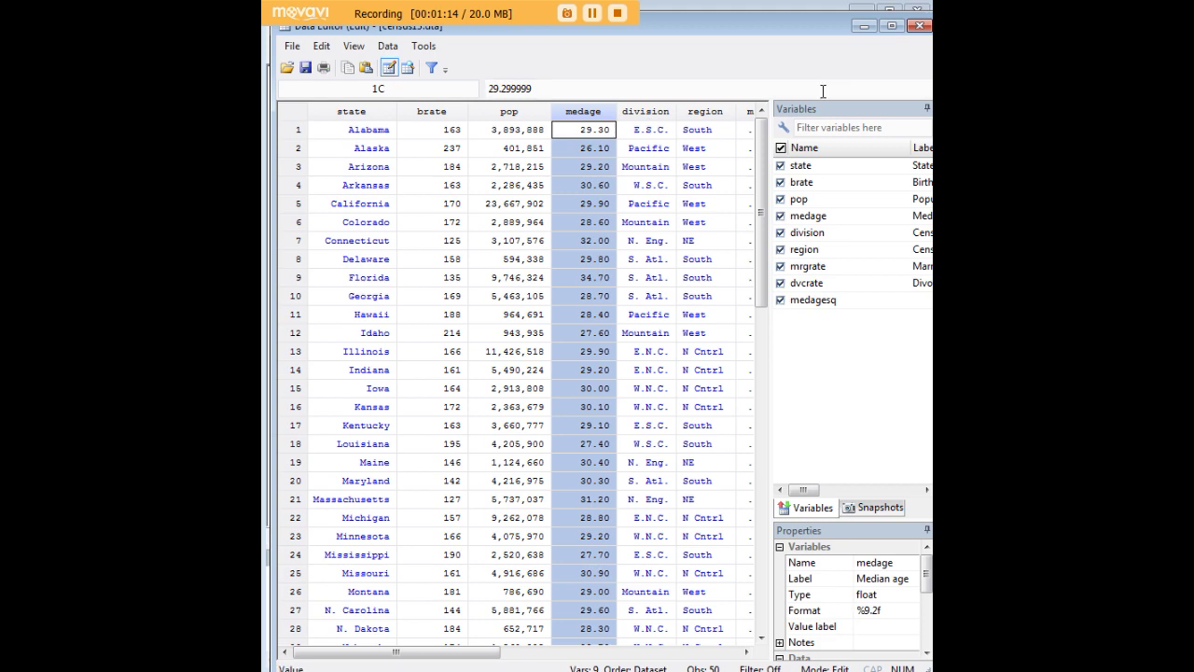
left_click(864, 25)
type("drop medage")
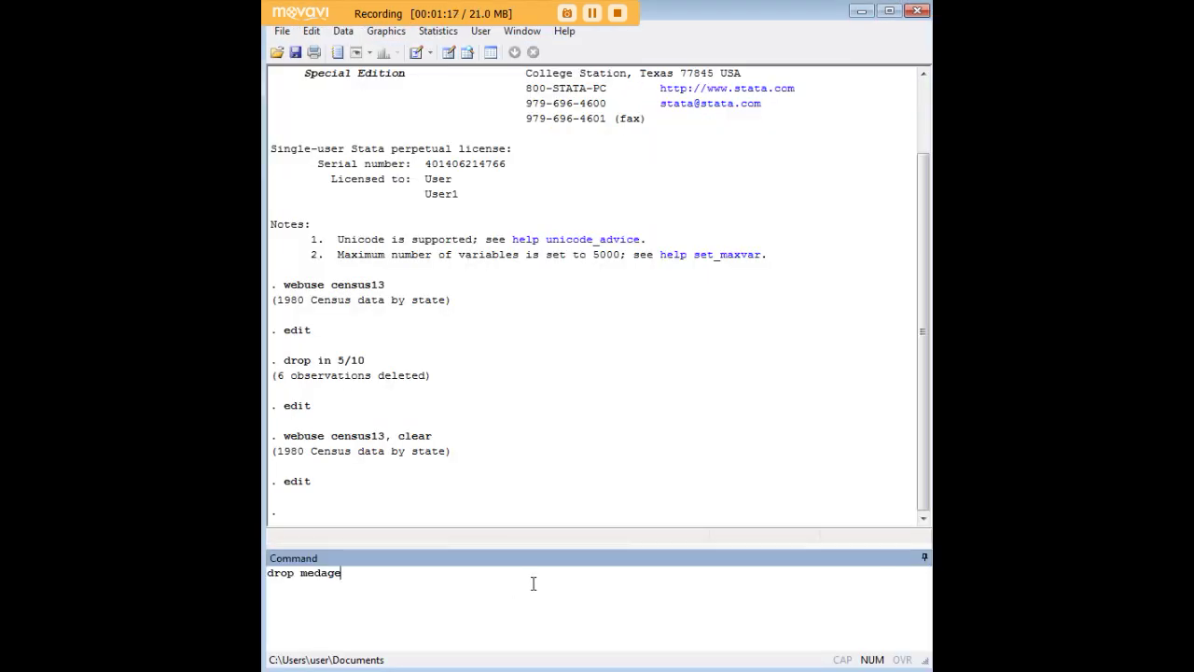
key("Return")
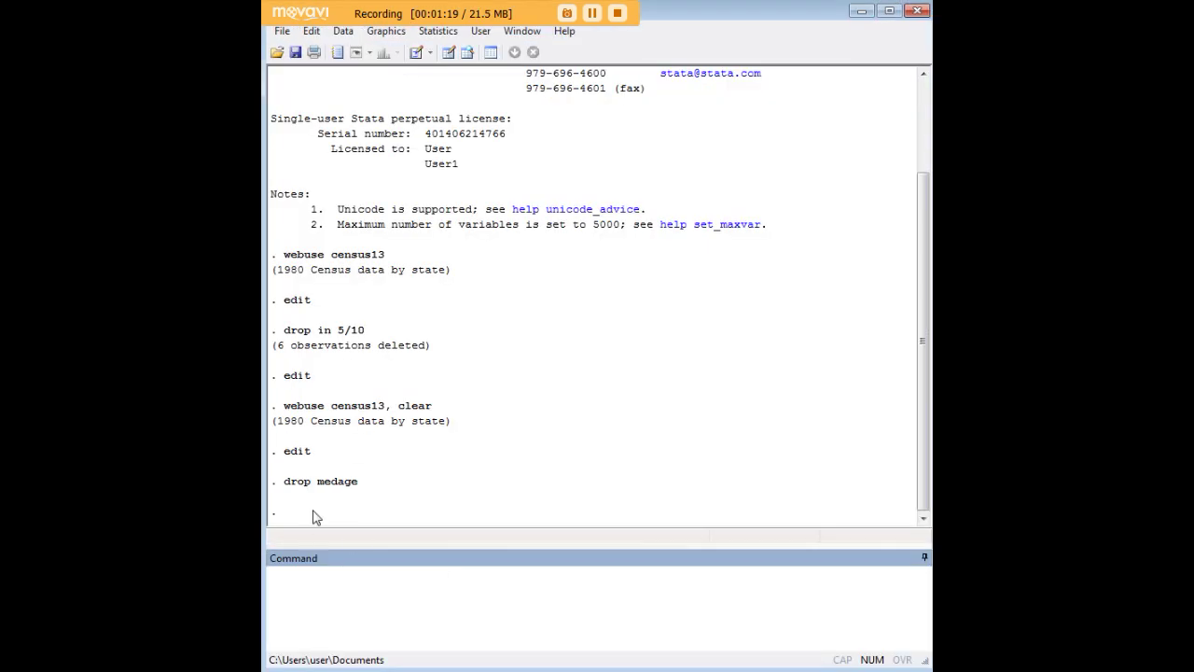
type("edit")
key("Return")
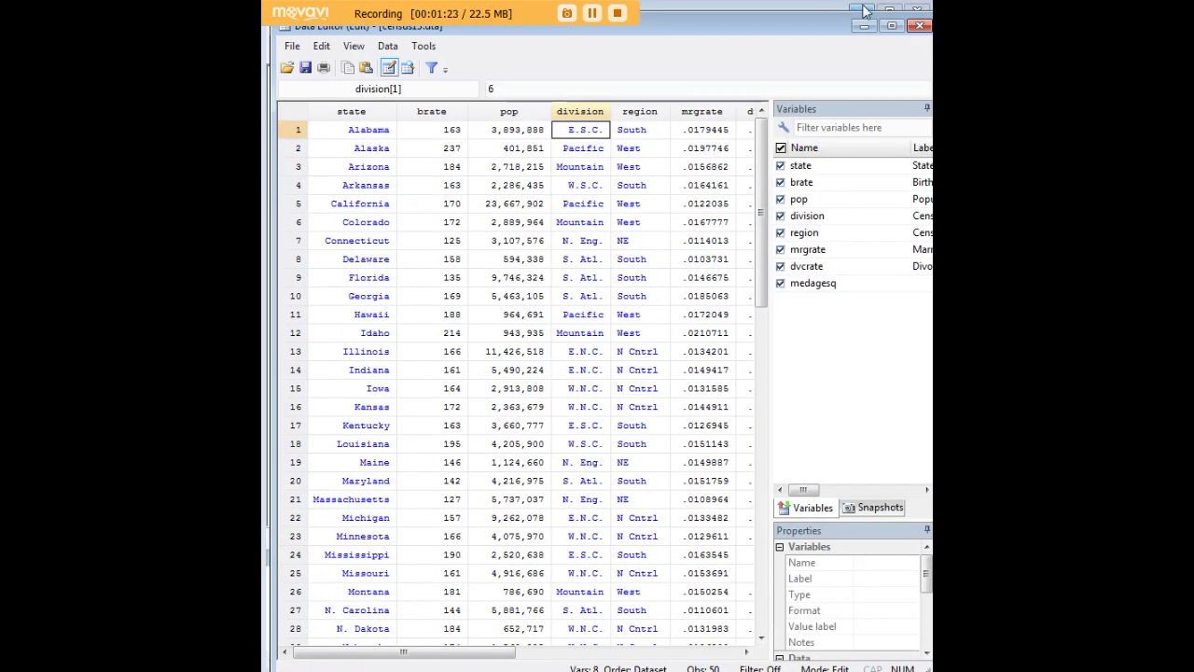
left_click(920, 26)
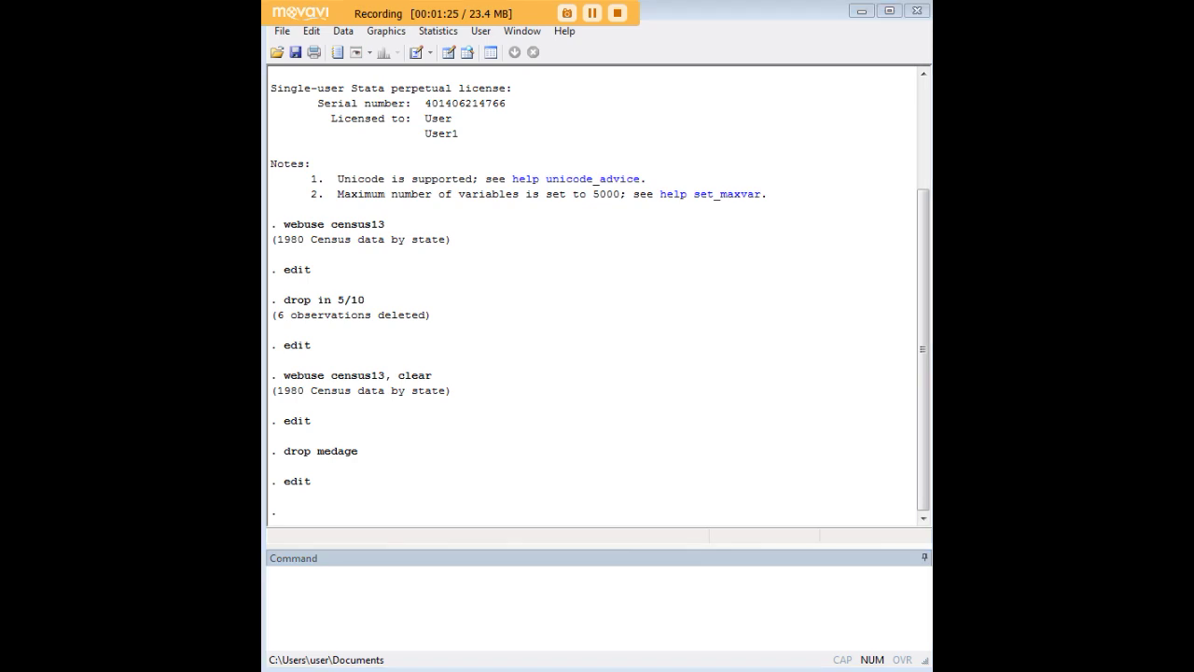
type("webuse census13, clear")
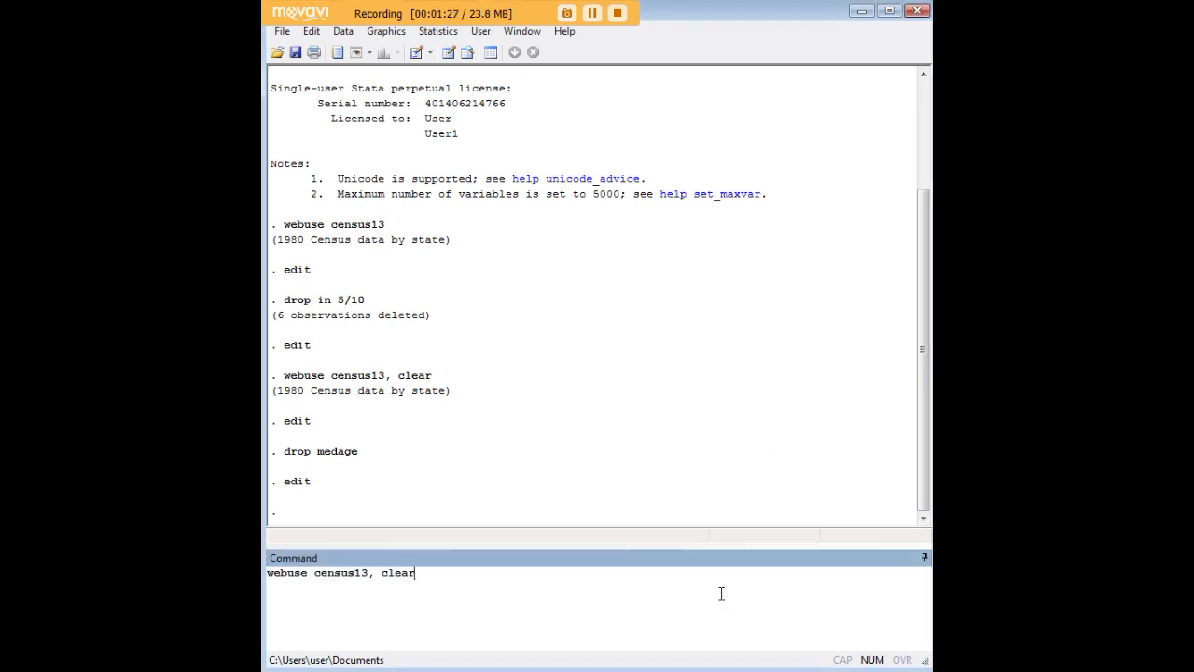
key("Return")
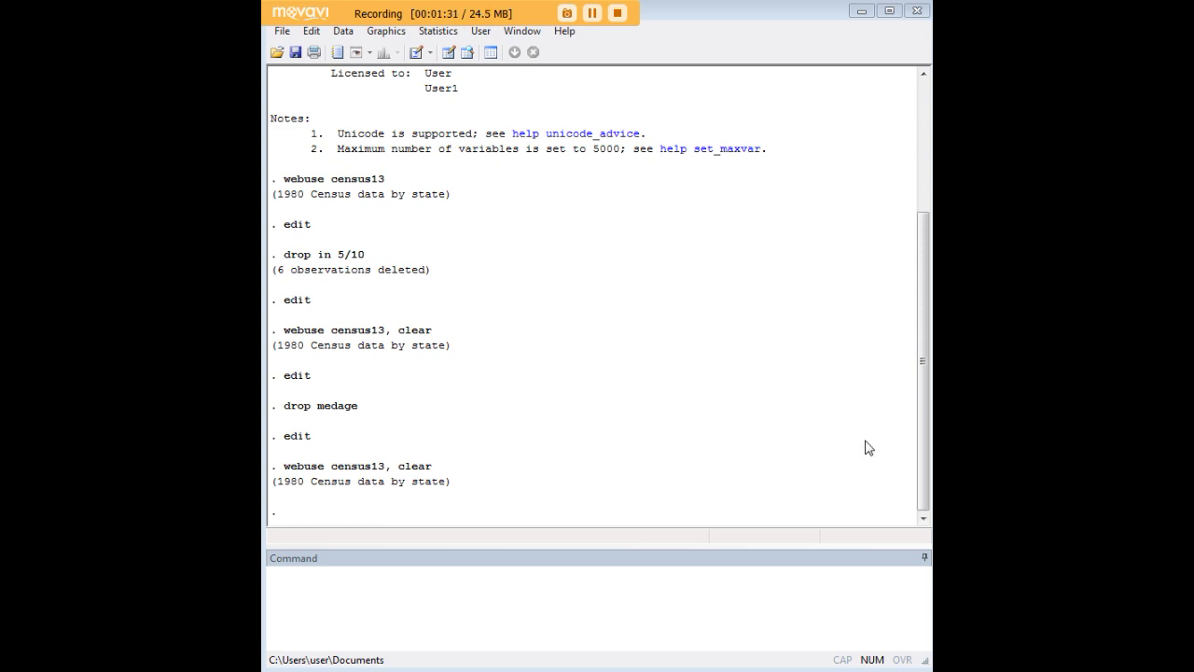
Run tab region to count states per region, then stage drop if region==1|region==3
left_click(785, 595)
type("tab")
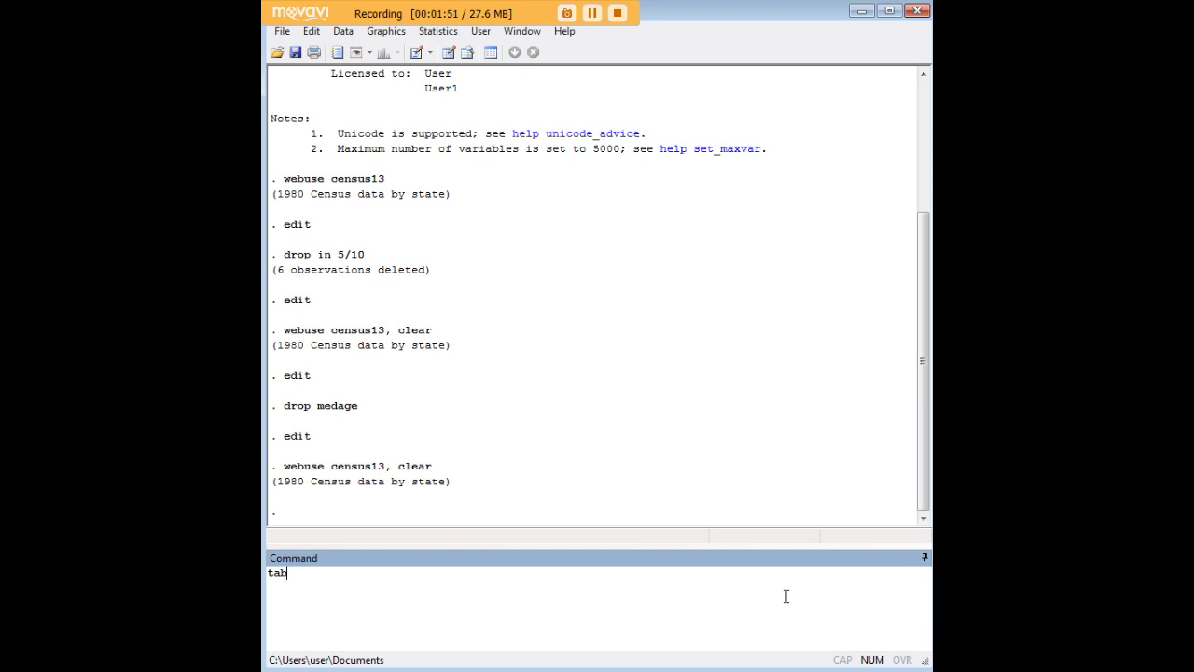
type("region")
key("Return")
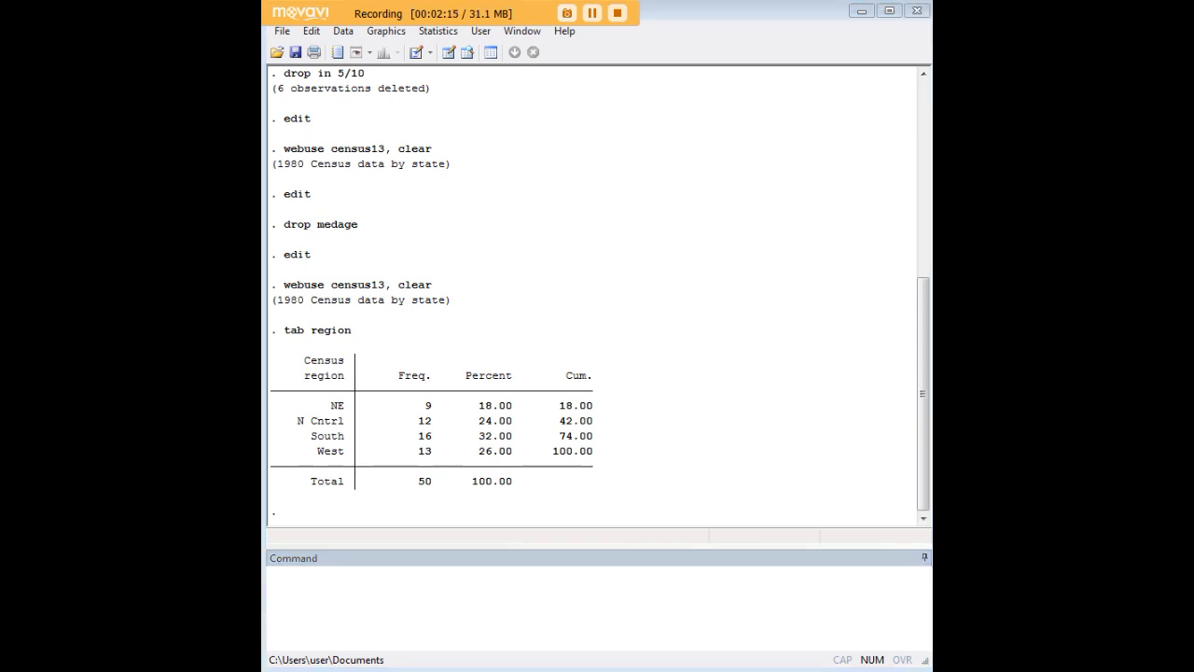
left_click(712, 576)
type("drop if region==1|region==3")
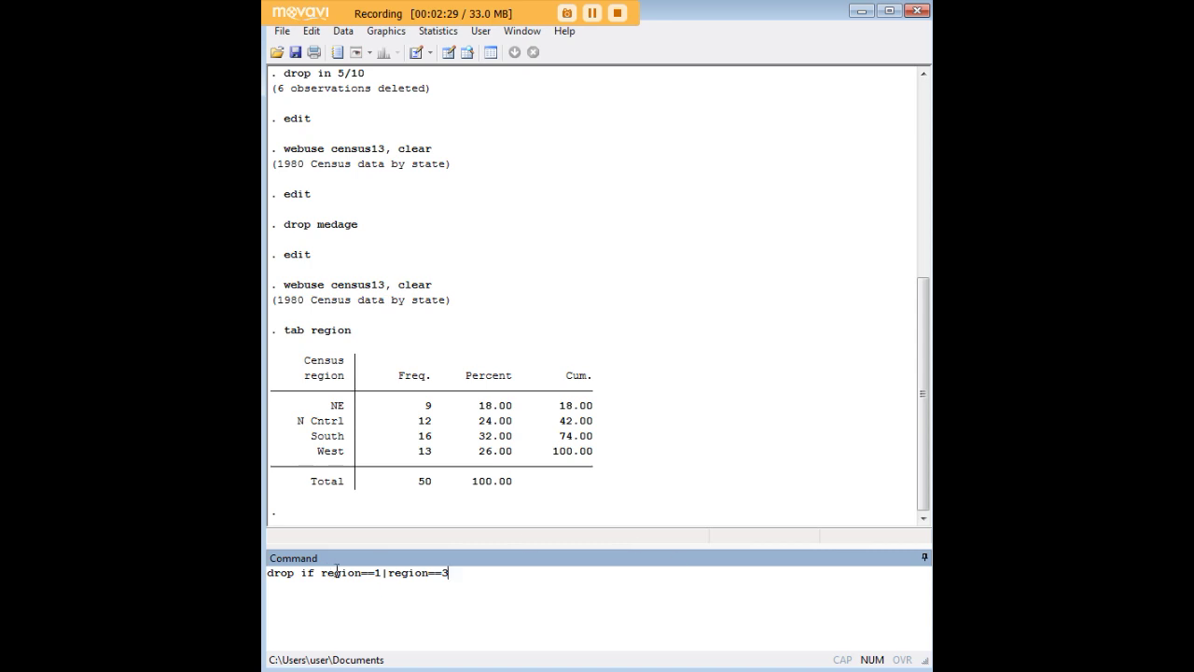
Edit the drop if region==1|region==3 condition, restoring the region 3 clause
left_click_drag(448, 573, 380, 573)
key("ctrl+c")
key("Delete")
key("ctrl+v")
left_click(384, 573)
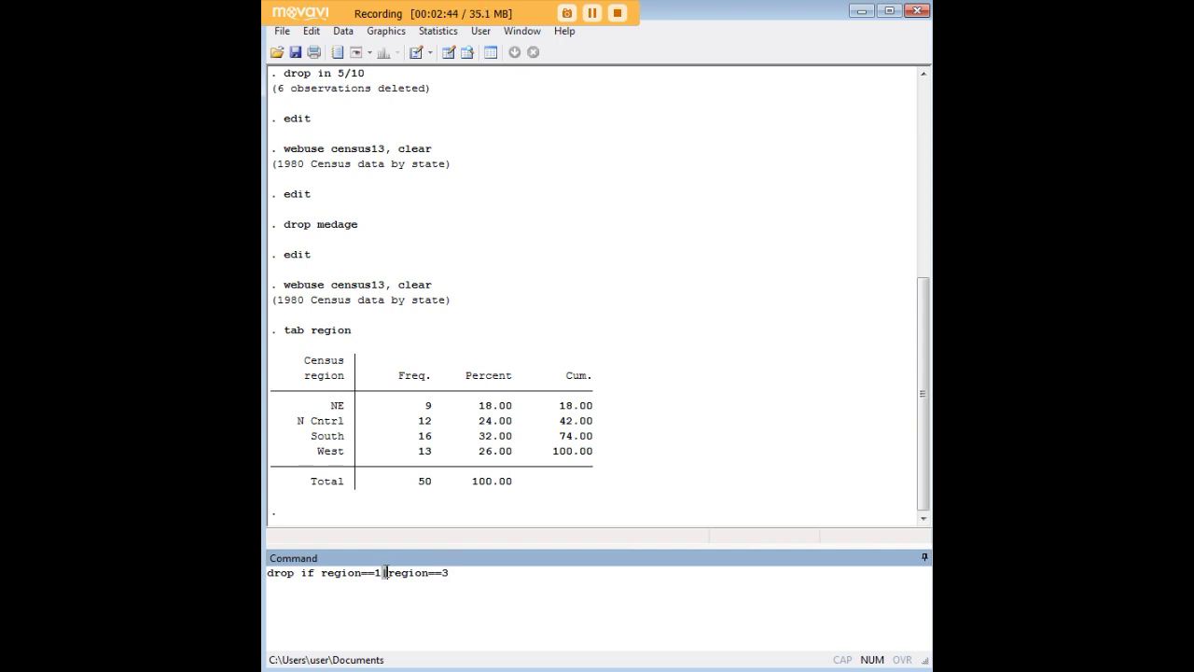
left_click(463, 574)
left_click_drag(449, 573, 322, 573)
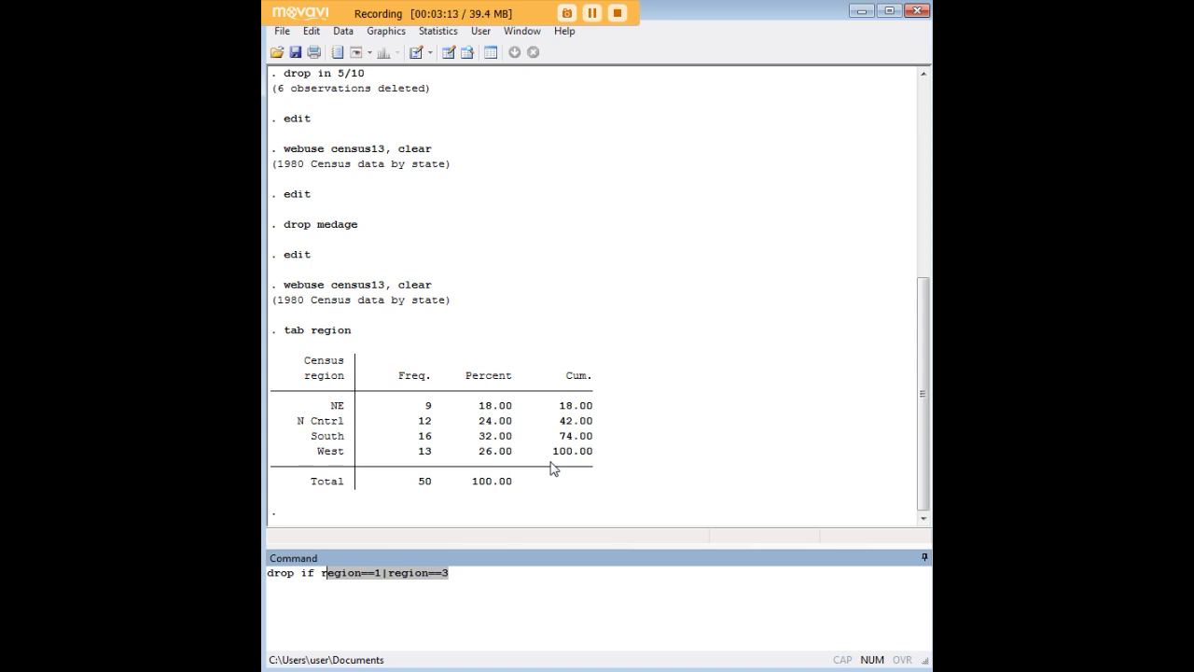
left_click(465, 573)
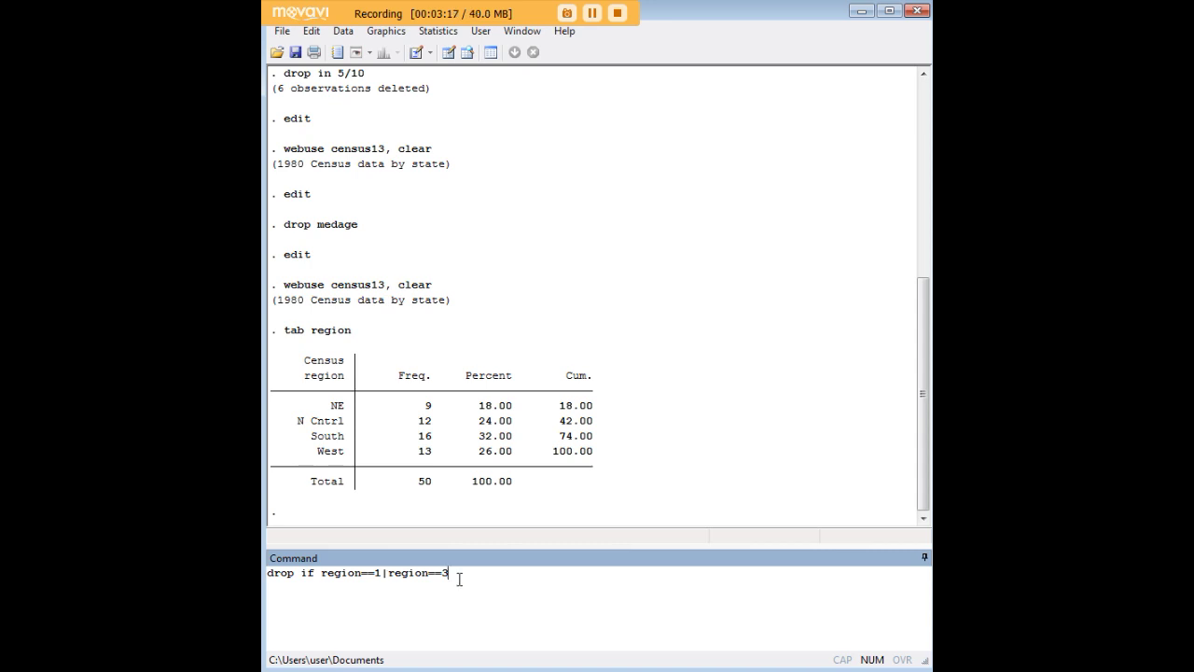
Run the drop of regions 1 and 3 and view the 25 remaining states
key("Return")
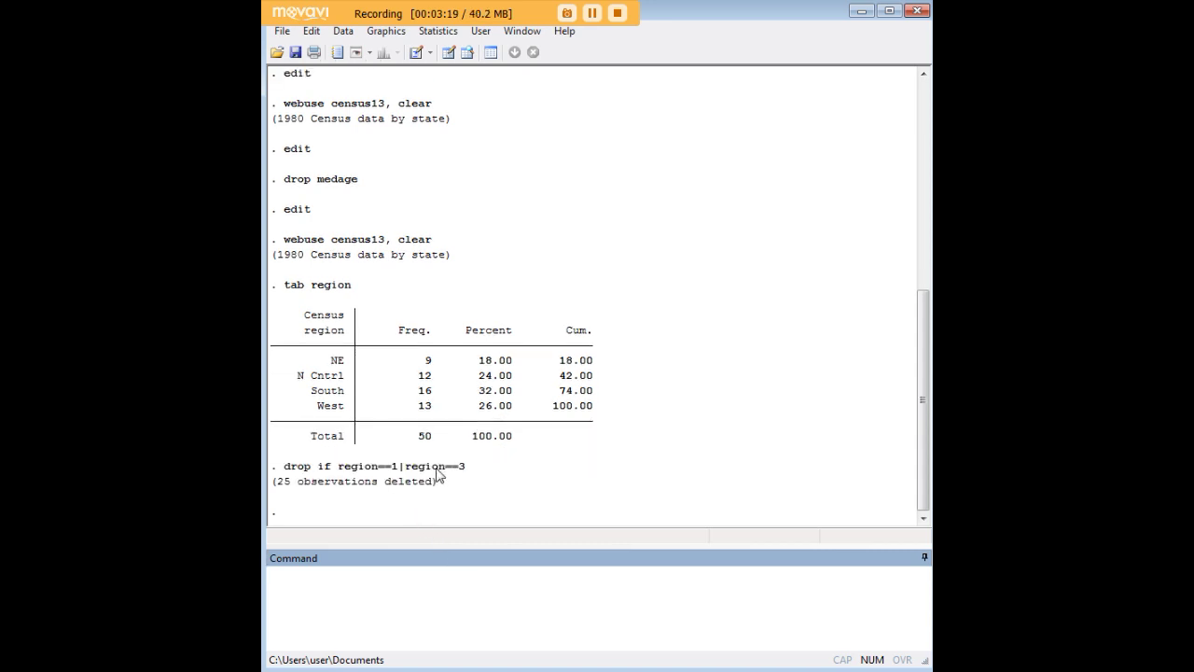
left_click_drag(405, 469, 400, 469)
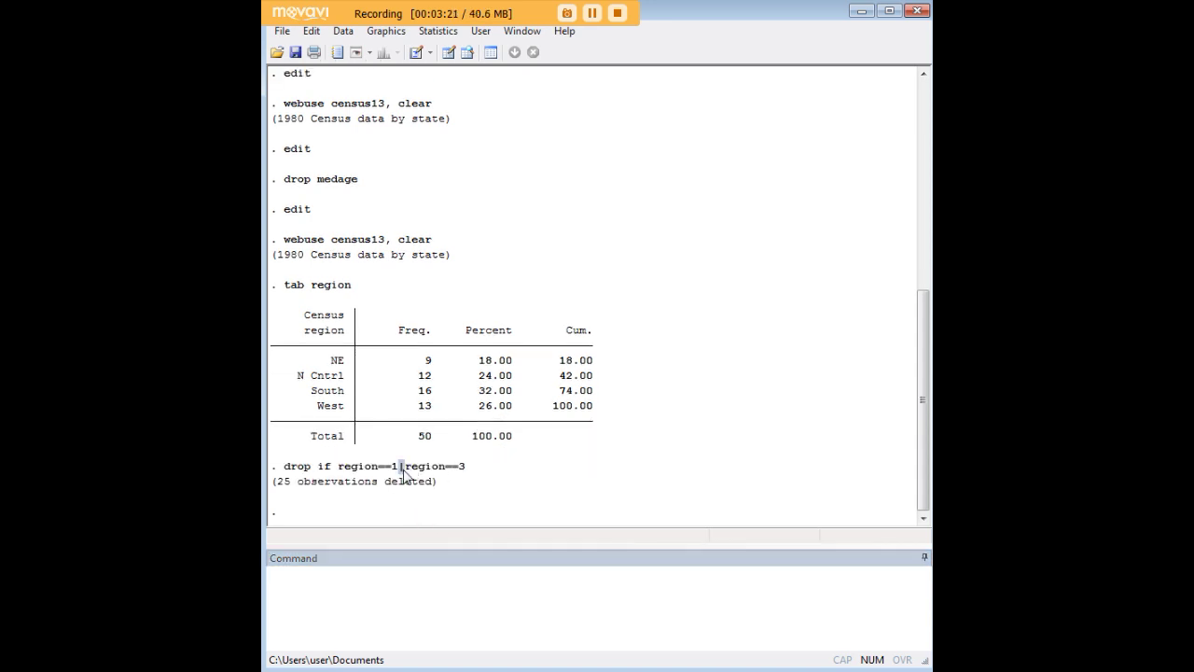
left_click(439, 577)
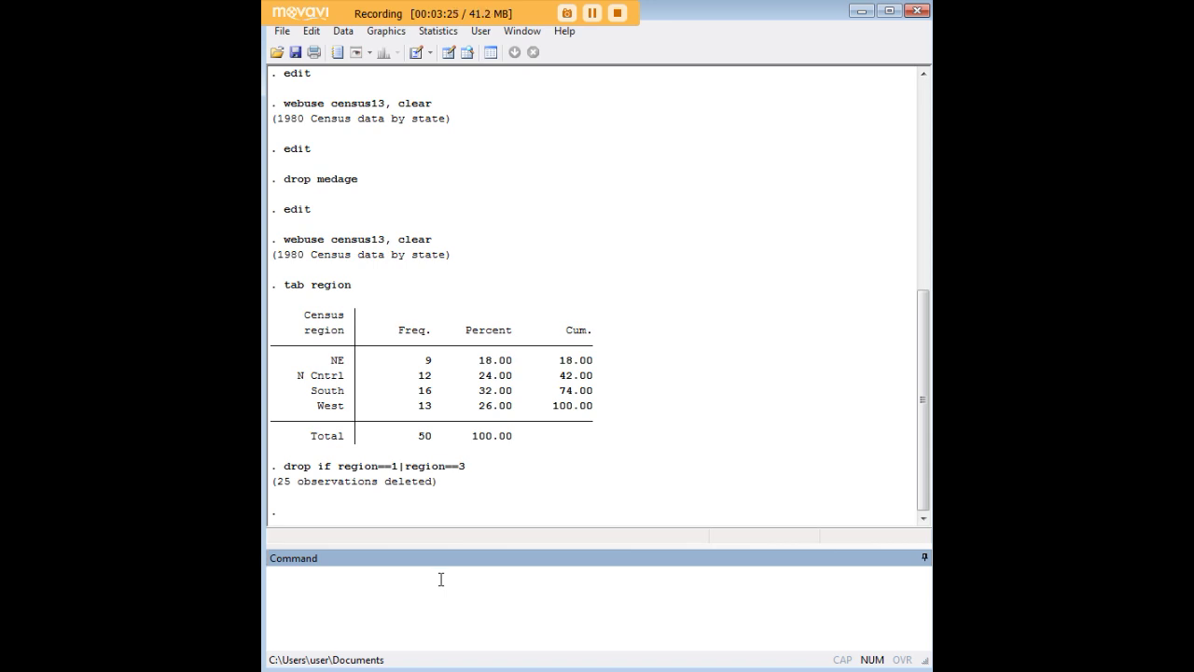
type("edit")
key("Return")
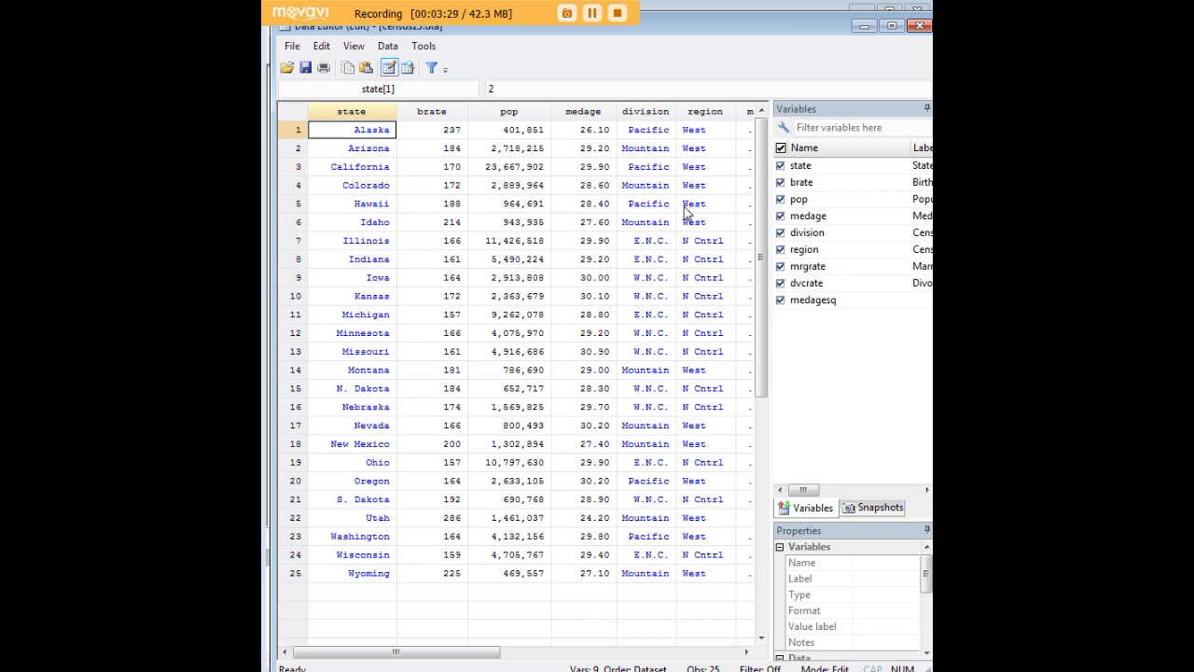
Reload census13 with webuse census13, clear and view all 50 states
left_click(864, 27)
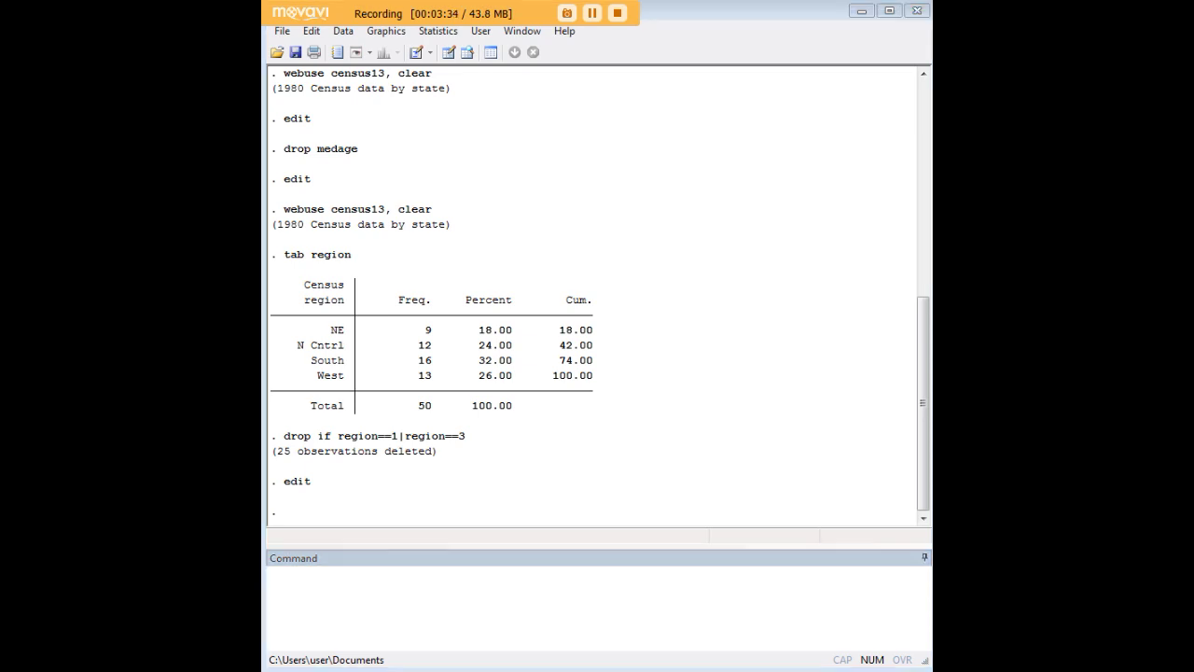
type("webuse census13, clear")
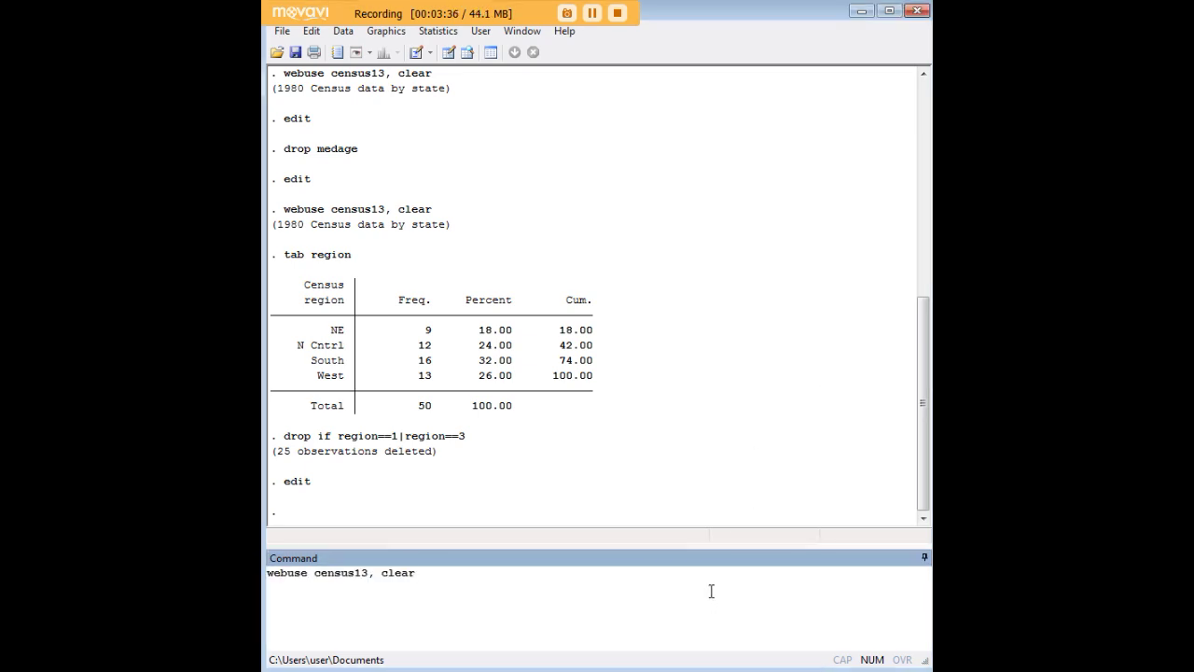
key("Return")
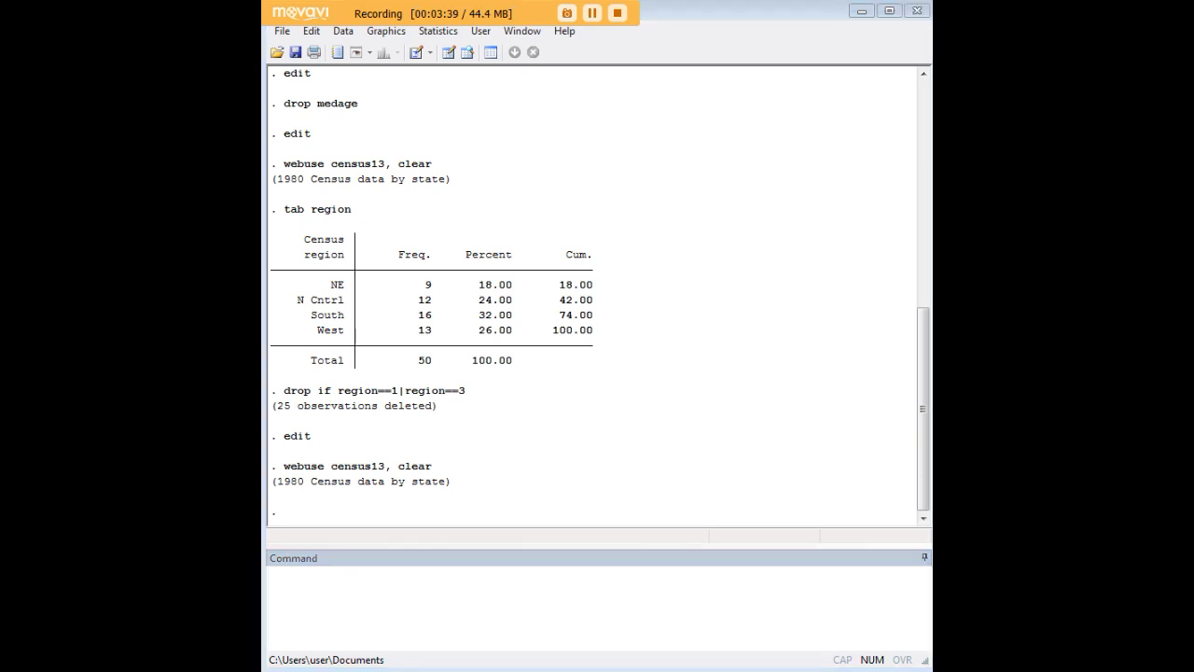
left_click(754, 607)
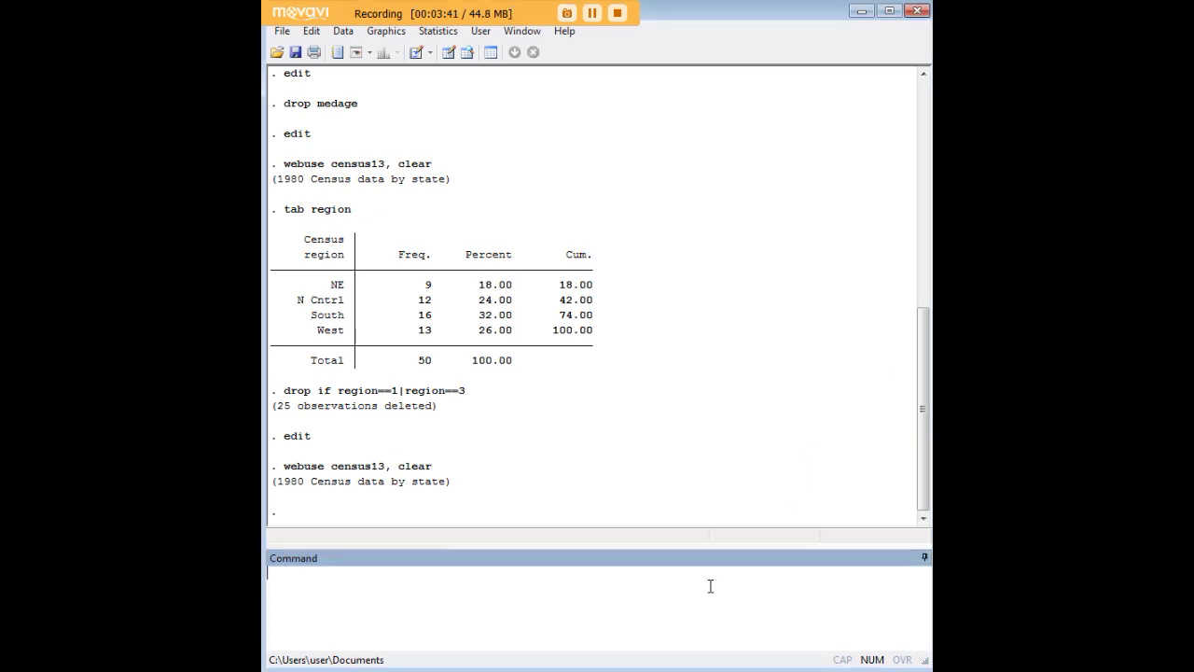
type("edit")
key("Return")
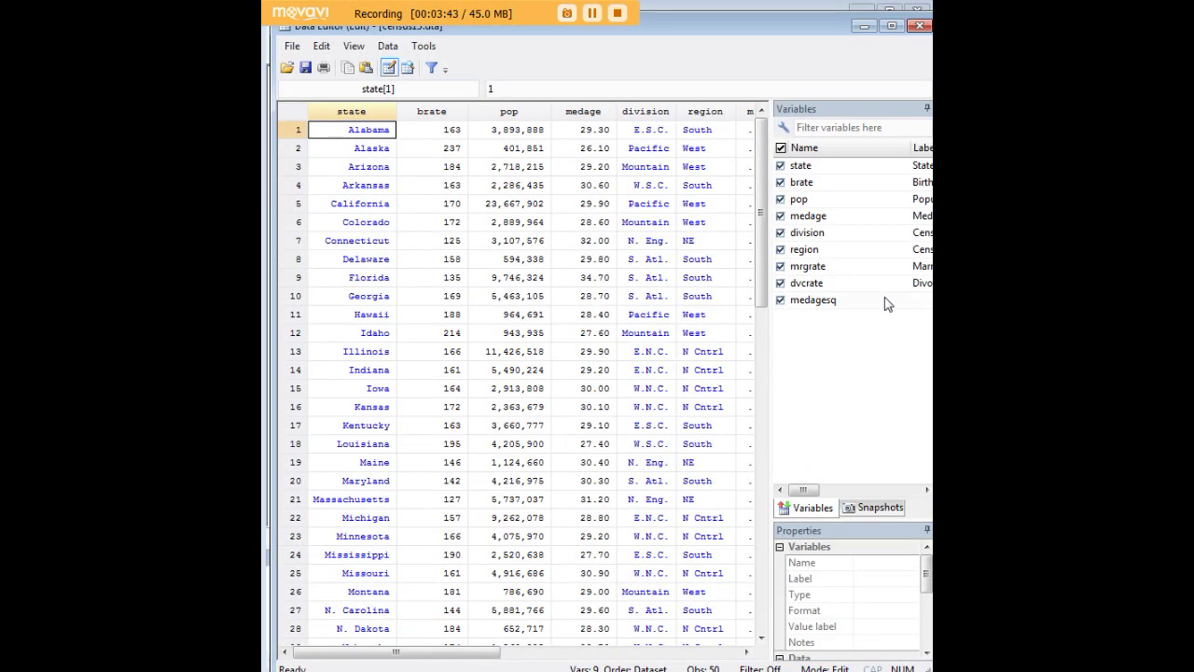
left_click(864, 26)
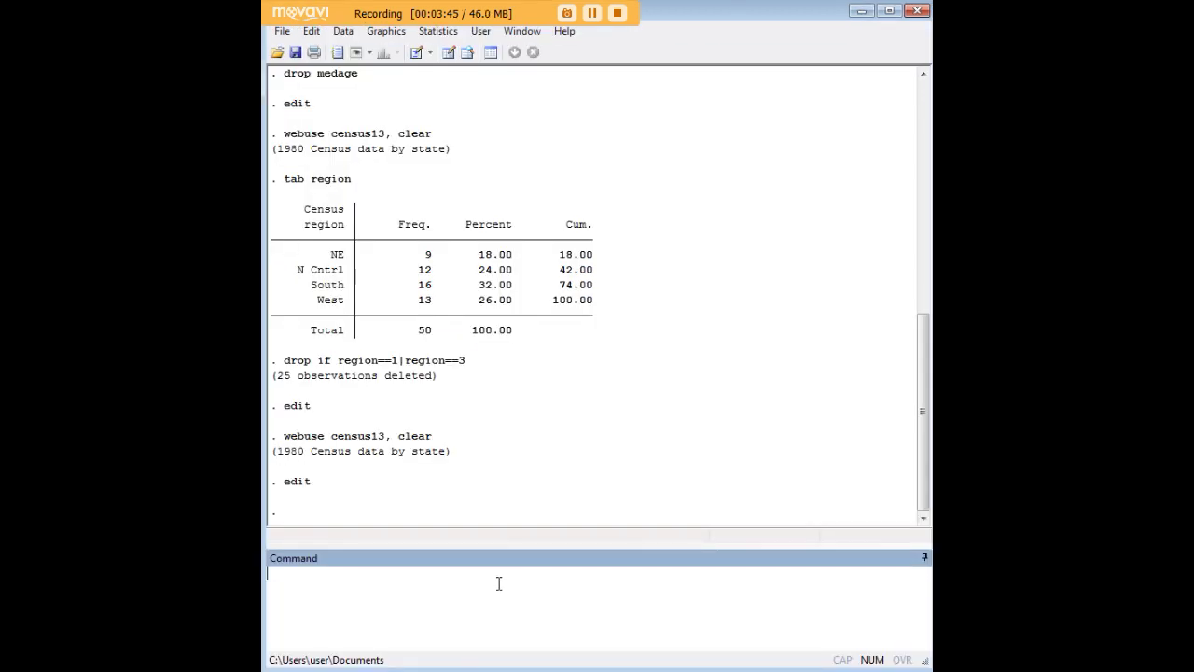
Run drop _all and confirm in the Data Editor that the dataset is empty
type("drop _all")
key("Return")
type("edit")
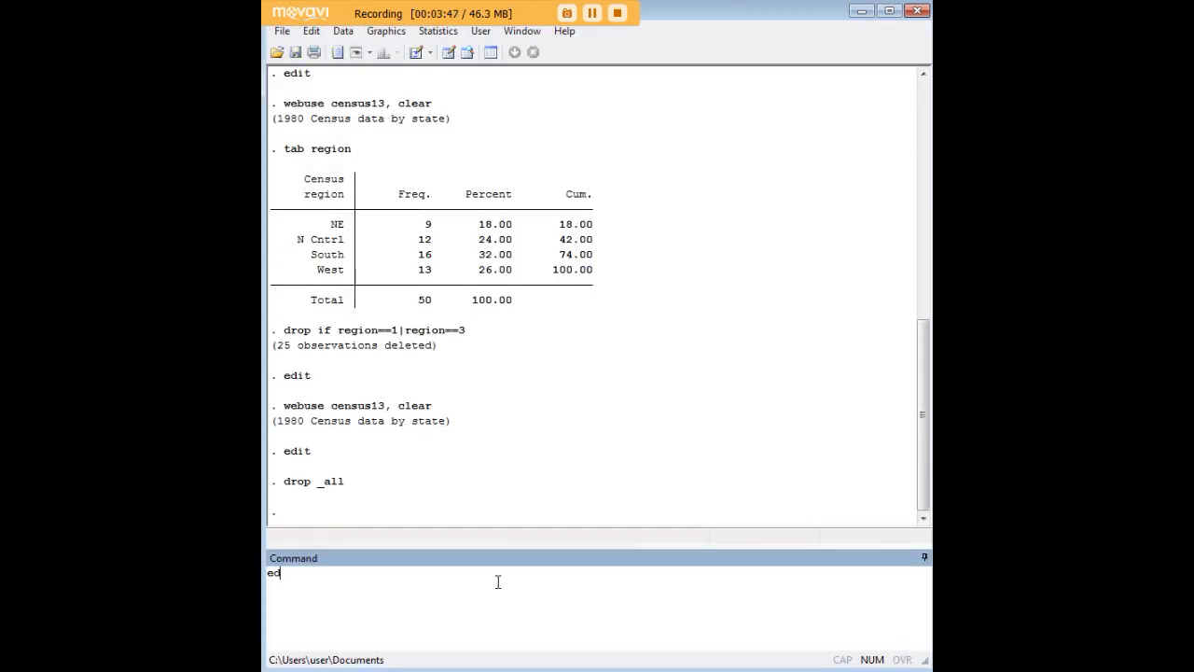
key("Return")
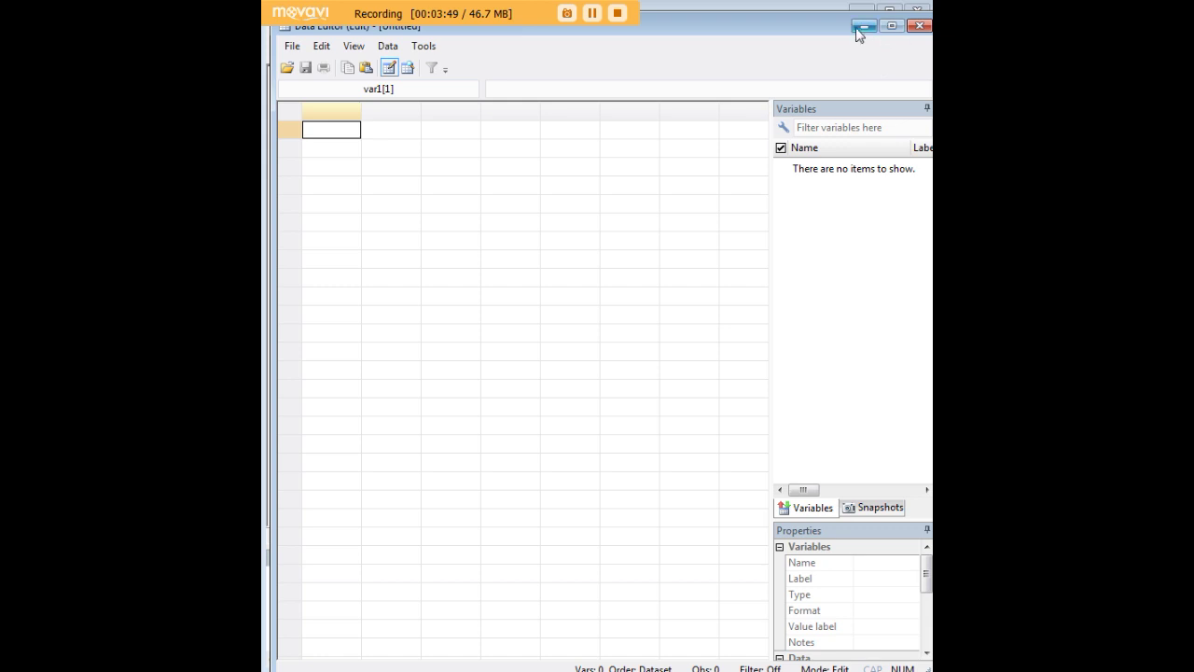
left_click(863, 26)
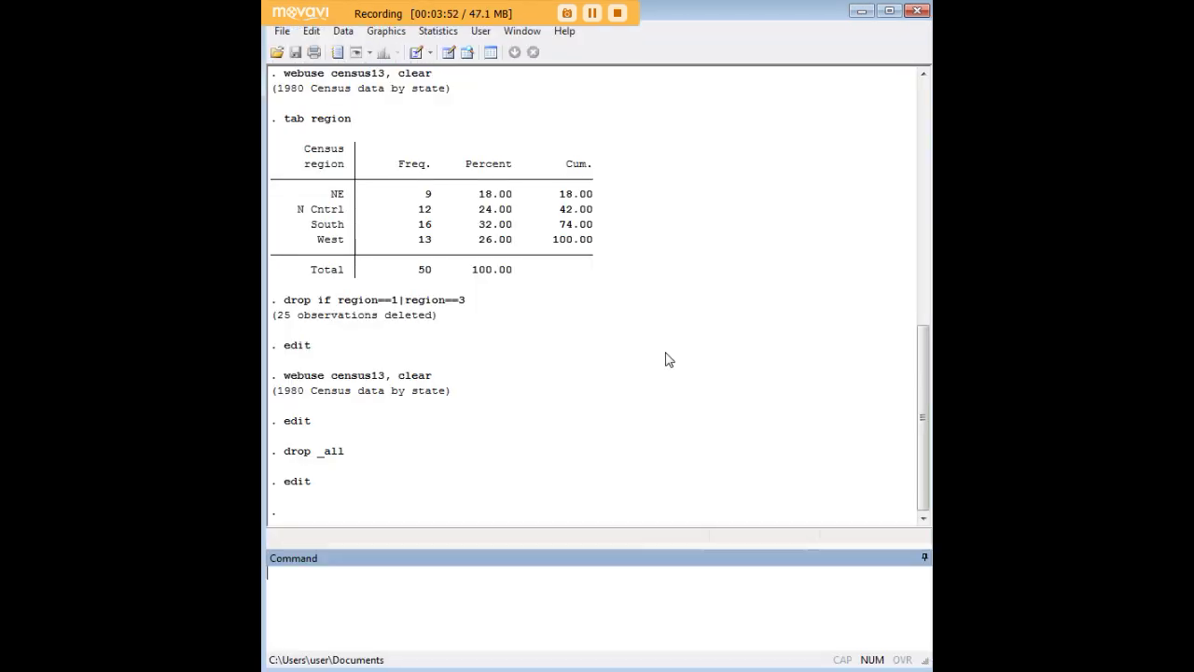